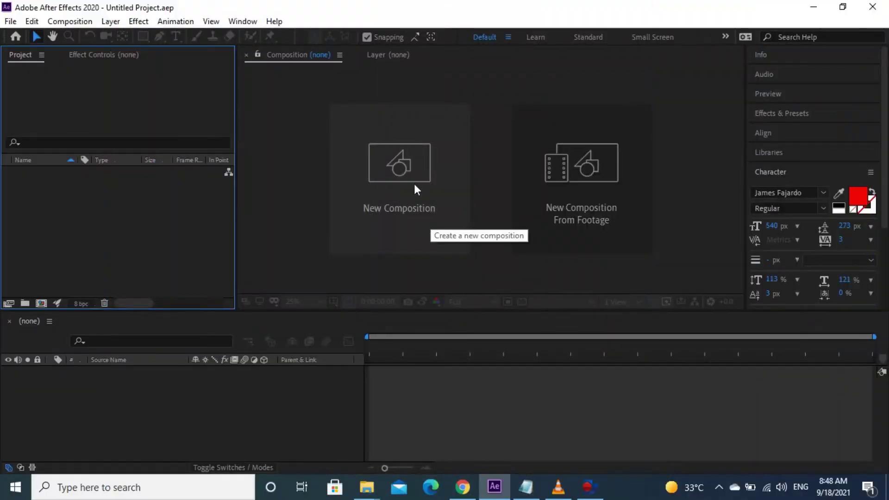
- Create the 'Wite on' composition: HDTV 1080 29.97, 30 seconds, black background
left_click(412, 184)
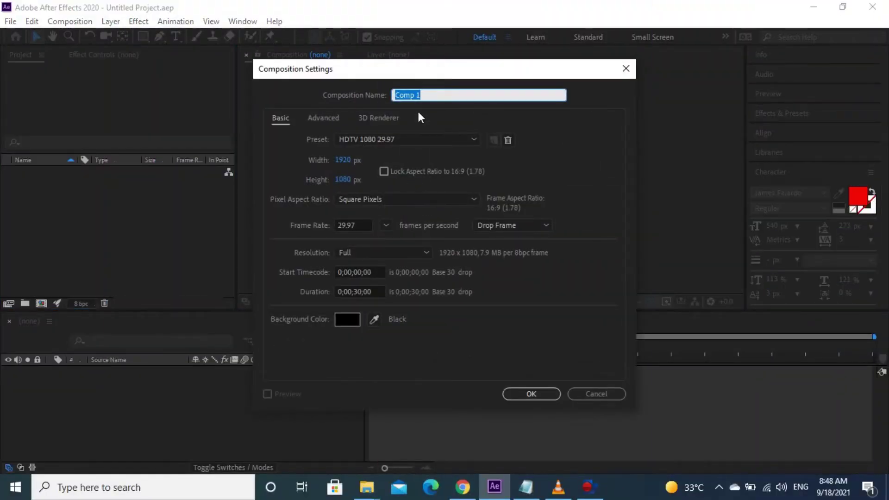
type("Wite on")
left_click(525, 394)
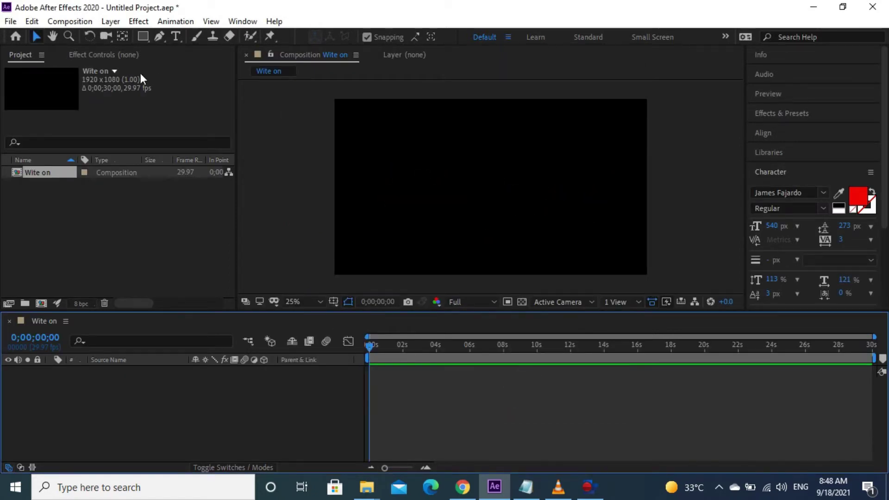
- Add a 'Write on' text layer and drag it toward the frame centre
left_click(176, 36)
left_click(370, 178)
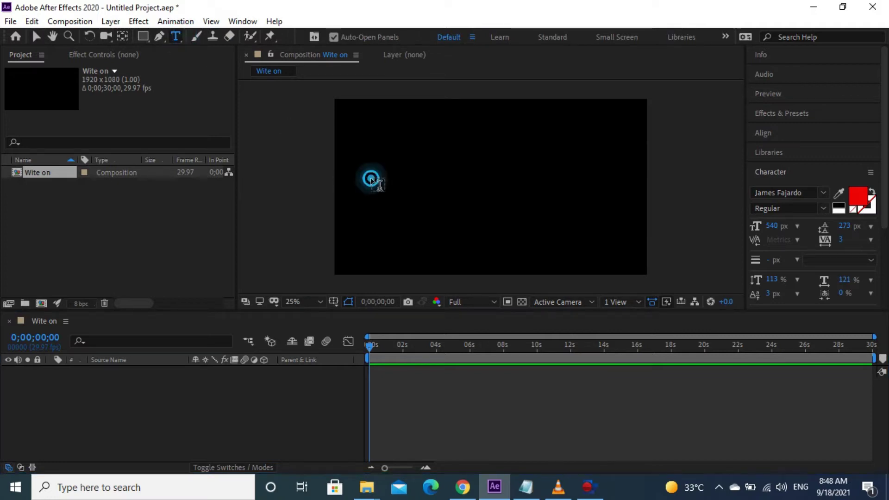
type("Write on")
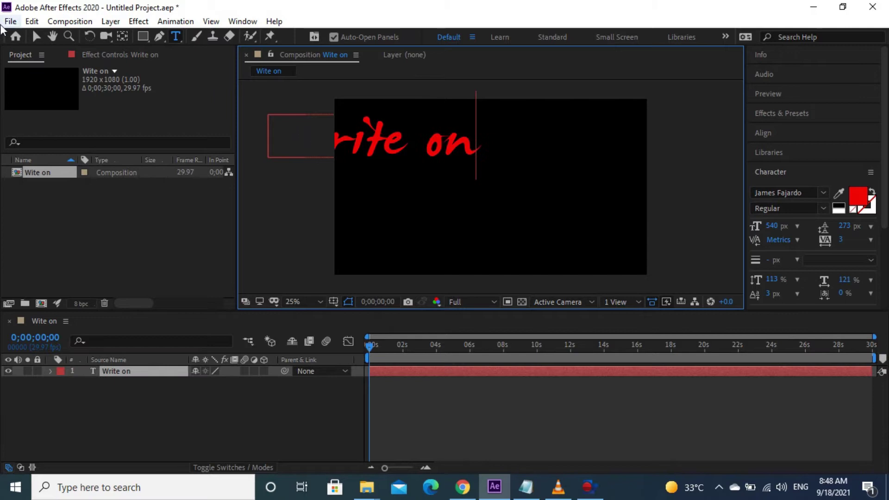
left_click(36, 36)
left_click(398, 151)
left_click_drag(399, 151, 514, 205)
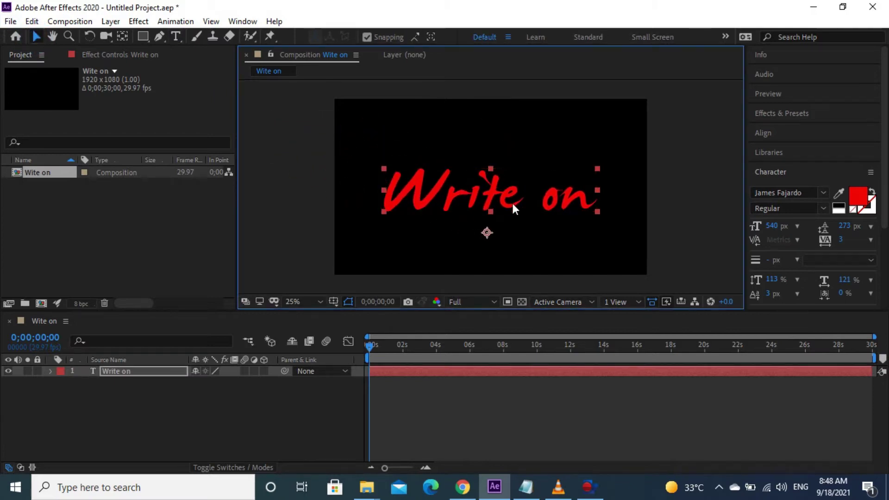
- Make the text fill white and centre it horizontally and vertically in the composition
left_click(857, 196)
left_click_drag(673, 153, 575, 146)
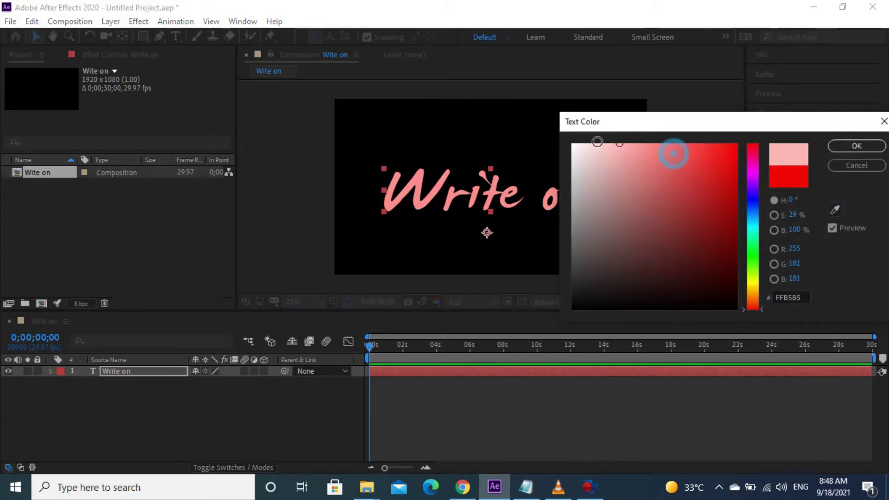
left_click(854, 147)
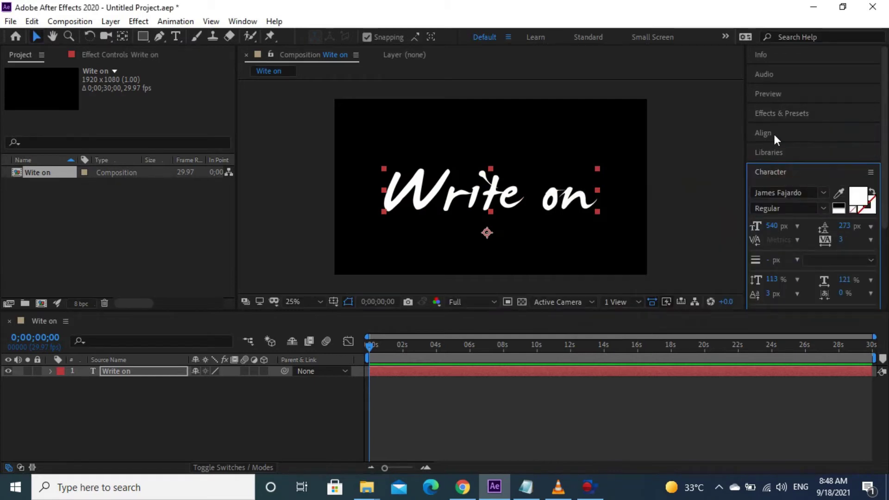
left_click(774, 134)
left_click(782, 167)
left_click(849, 166)
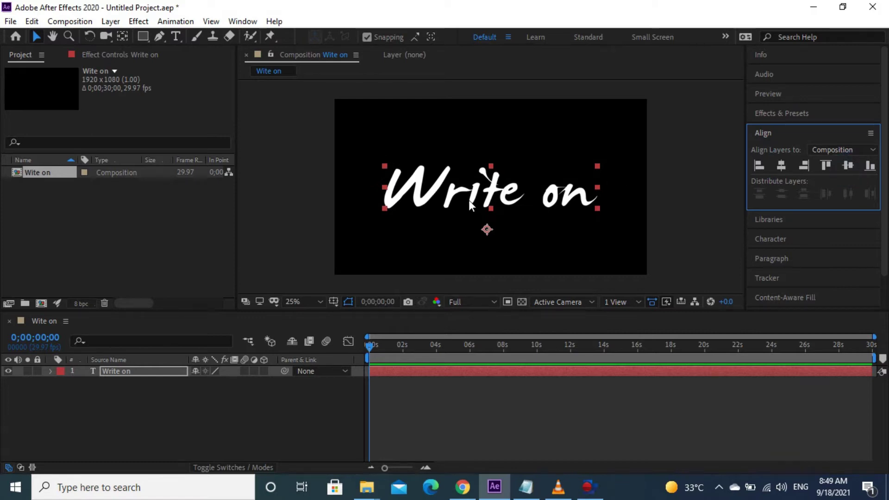
- Change the Write on text's font to Boank via a 'boa' font search
double_click(484, 189)
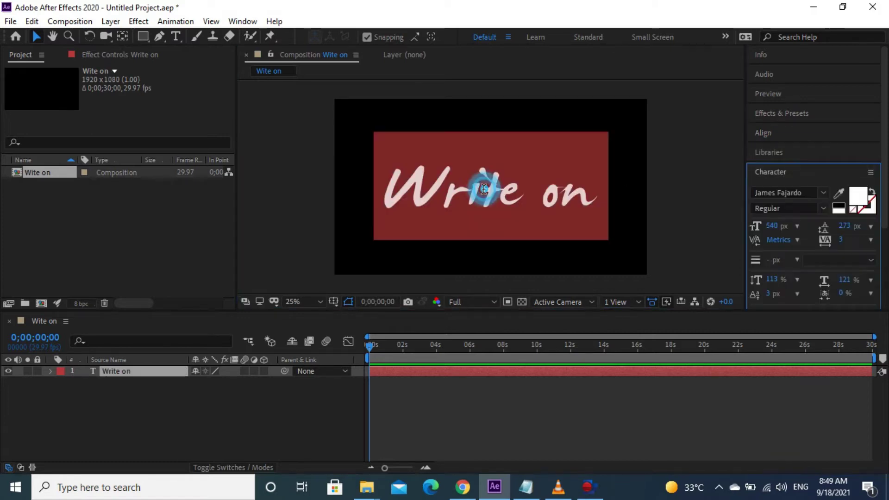
left_click(782, 193)
type("boa")
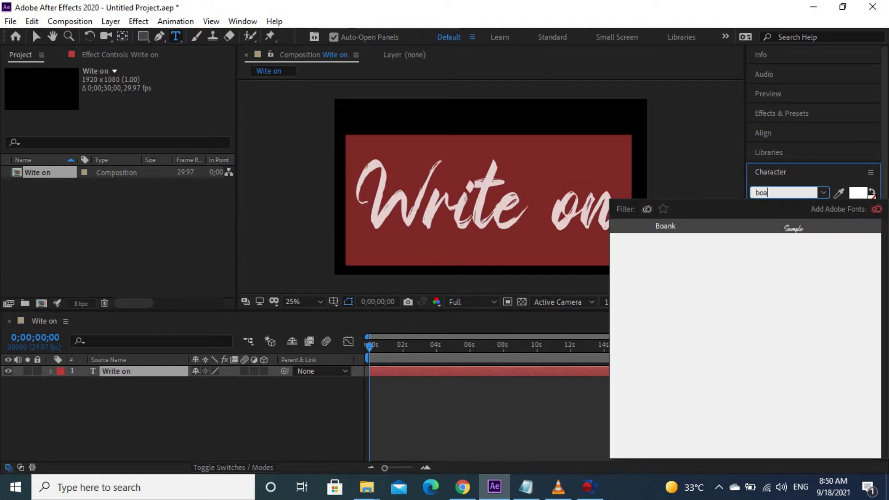
left_click(683, 226)
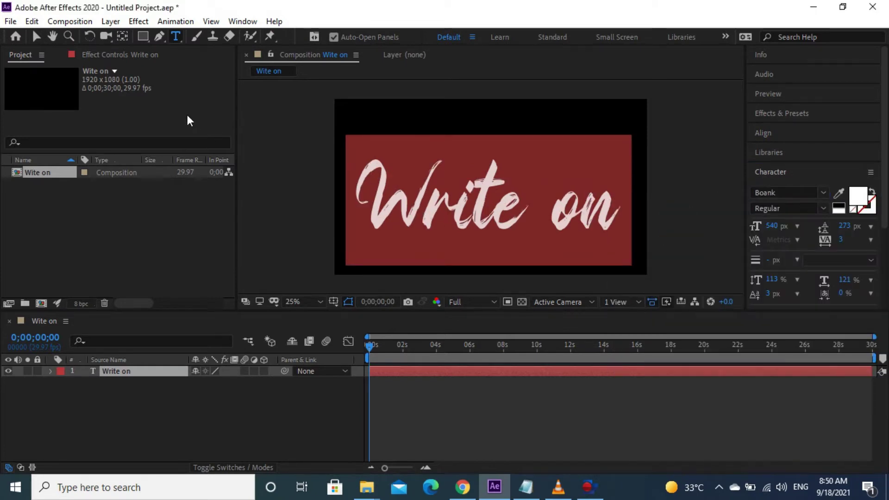
left_click(36, 36)
- Reselect the Write on layer and switch to the Pen tool
left_click(490, 206)
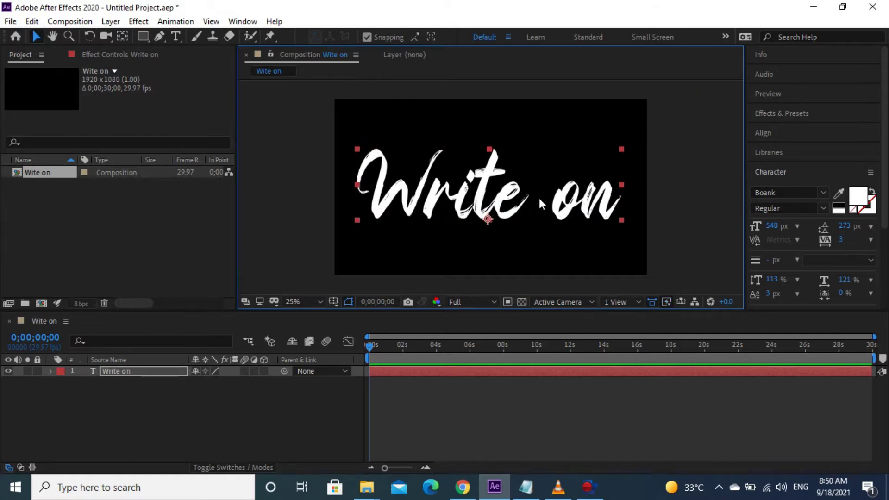
key("ctrl+shift+a")
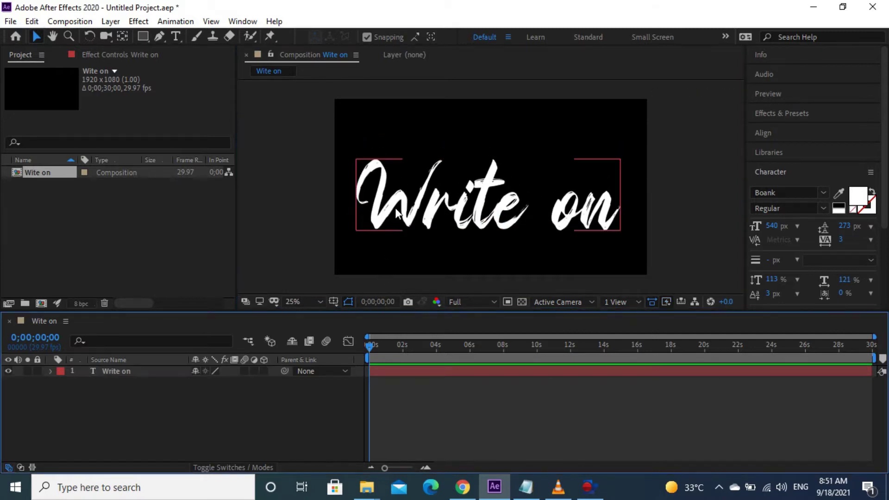
left_click(110, 371)
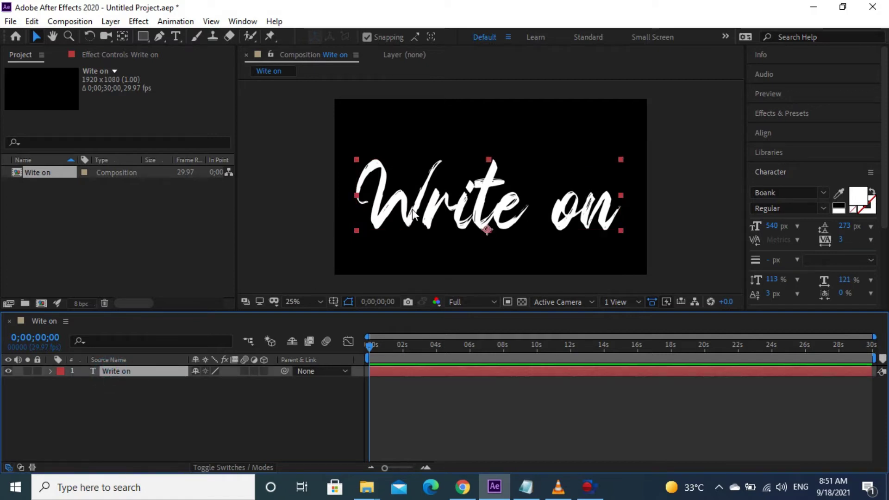
left_click(159, 37)
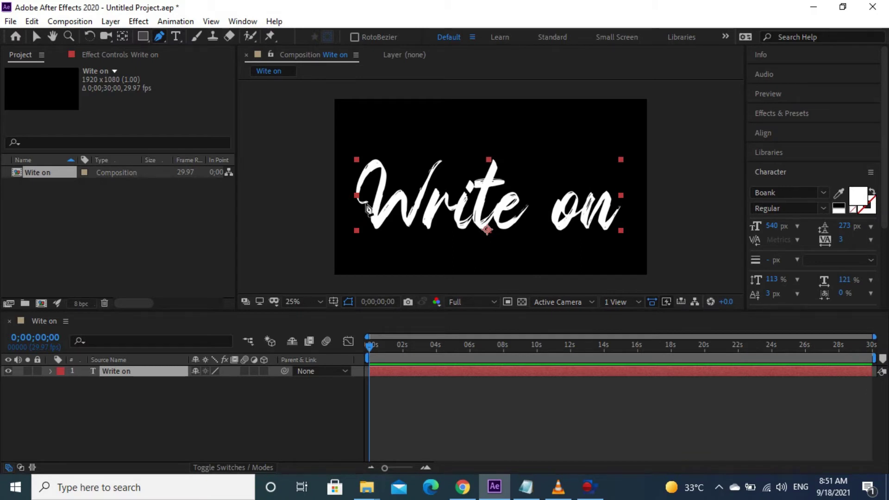
- Trace the W with a seven-point open pen mask and reveal Mask 1's path with M
left_click(365, 201)
left_click(374, 163)
left_click(379, 223)
left_click(393, 198)
left_click(409, 225)
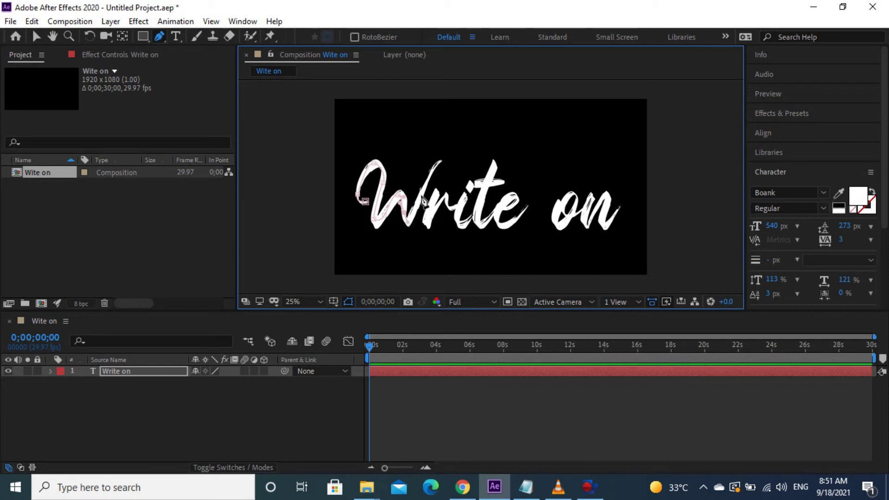
left_click(425, 188)
left_click(440, 159)
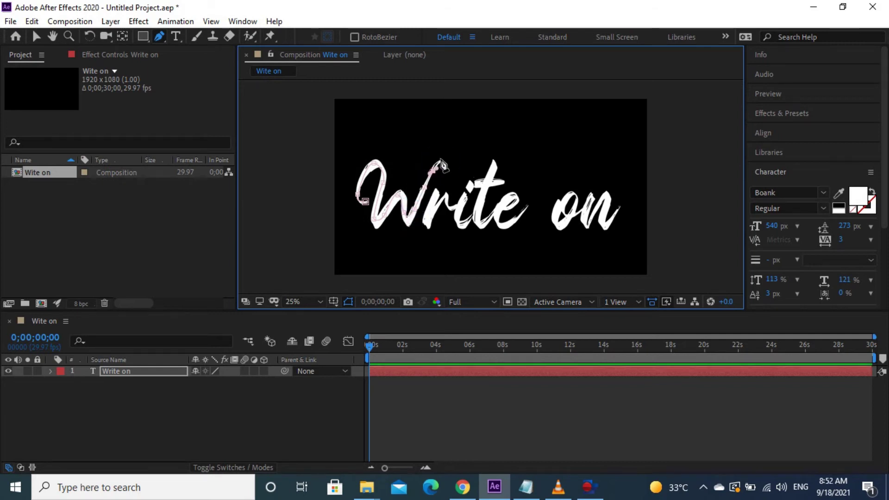
left_click(110, 374)
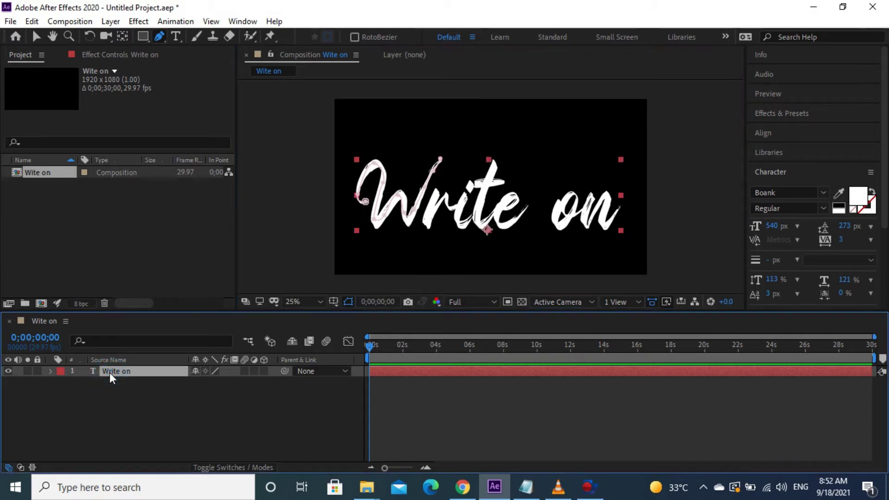
key("m")
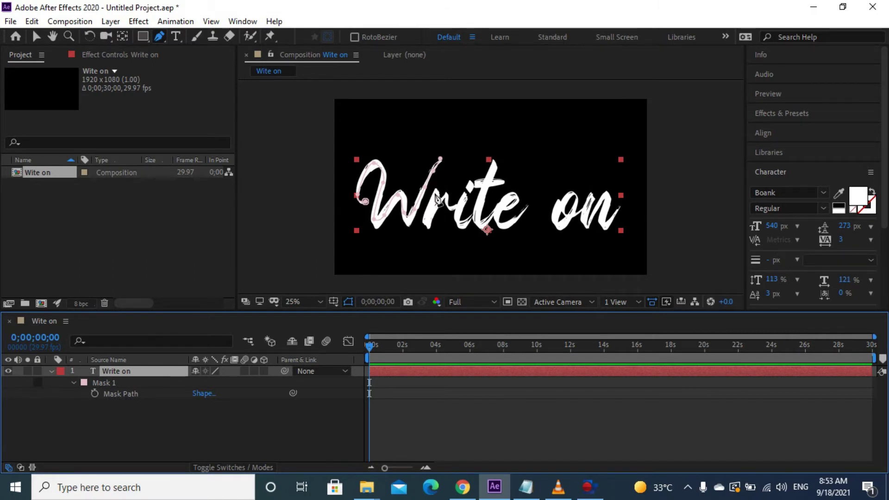
- Draw open pen mask paths over the r and the i
left_click(434, 192)
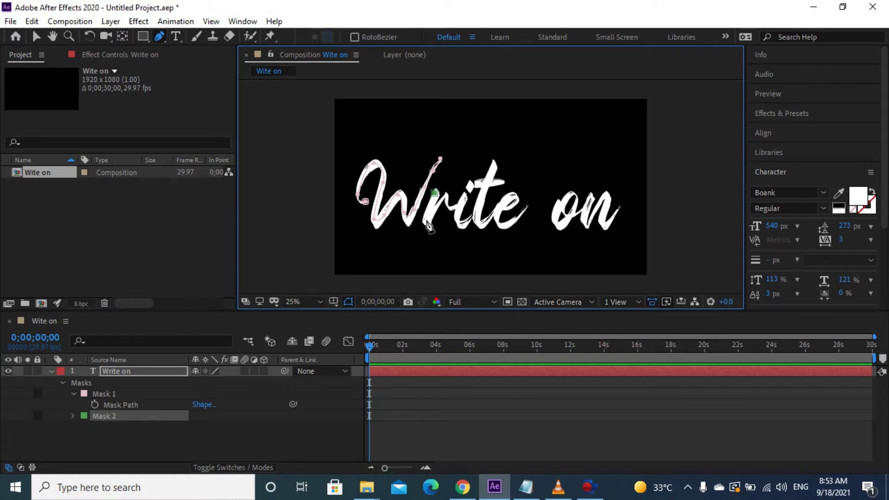
left_click(425, 219)
left_click(445, 198)
left_click(463, 218)
left_click(132, 370)
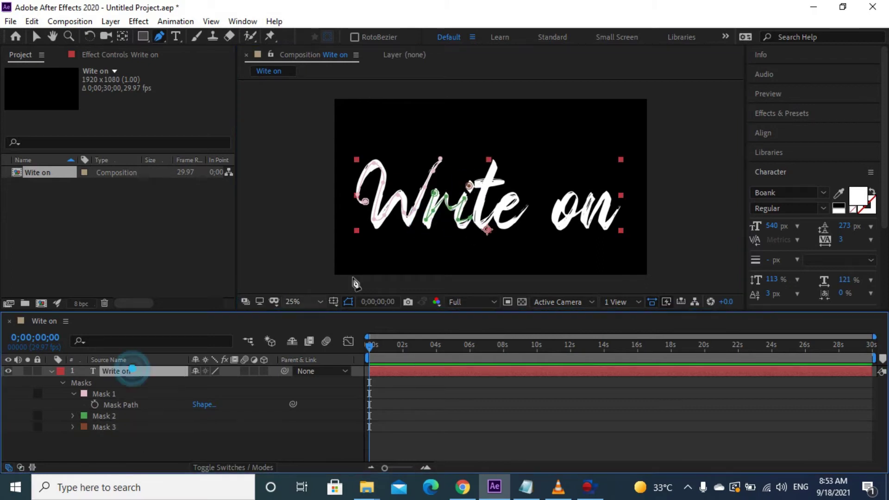
- Draw mask paths along the t and e, and across the word 'on'
left_click(493, 166)
left_click(477, 221)
left_click(513, 197)
left_click(503, 208)
left_click(494, 219)
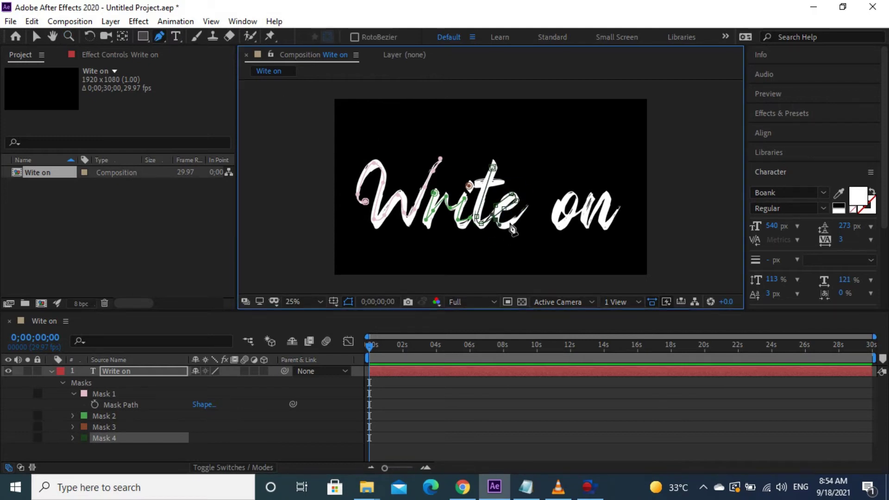
left_click(153, 371)
left_click(571, 192)
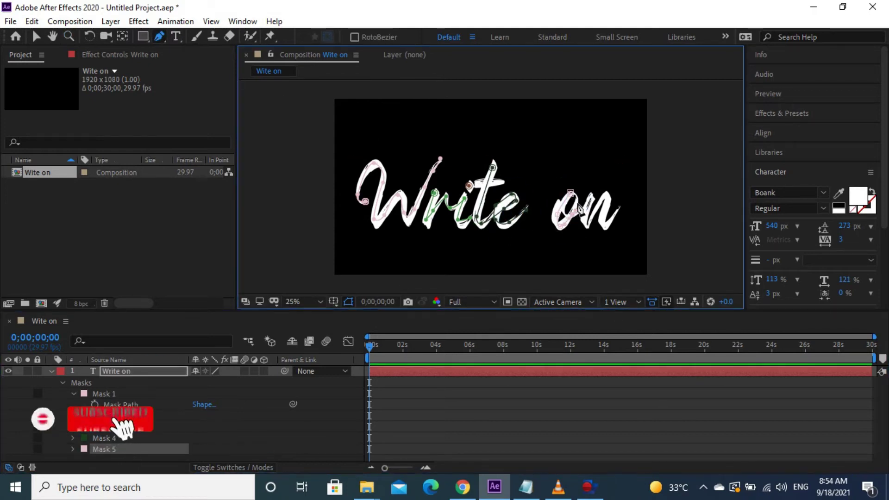
left_click(619, 208)
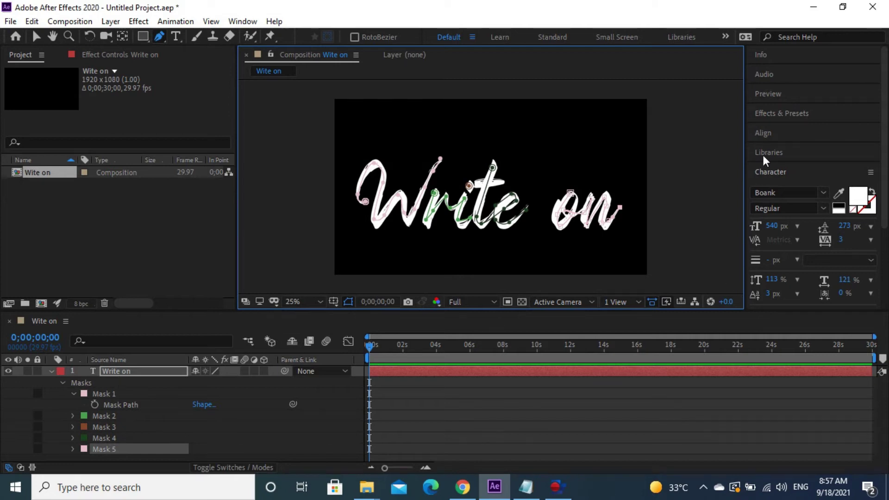
- Apply the Stroke effect found by searching 'strok' to the Write on layer, enabling All Masks
left_click(772, 120)
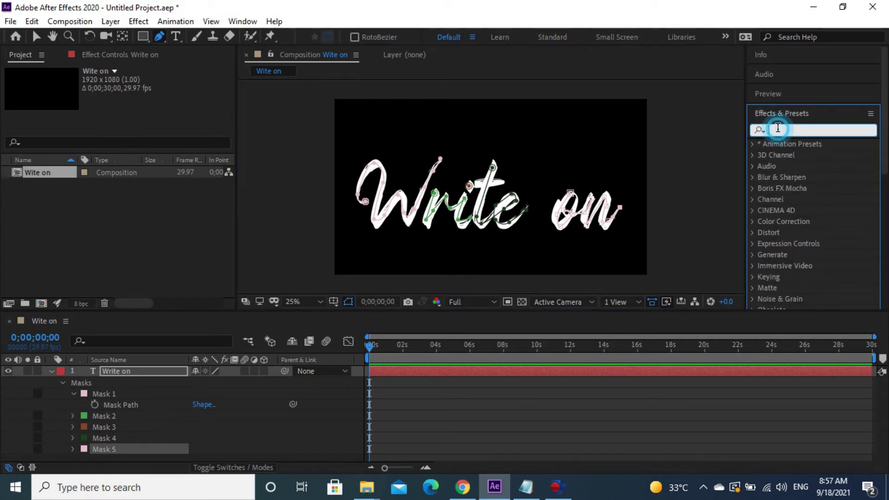
type("strok")
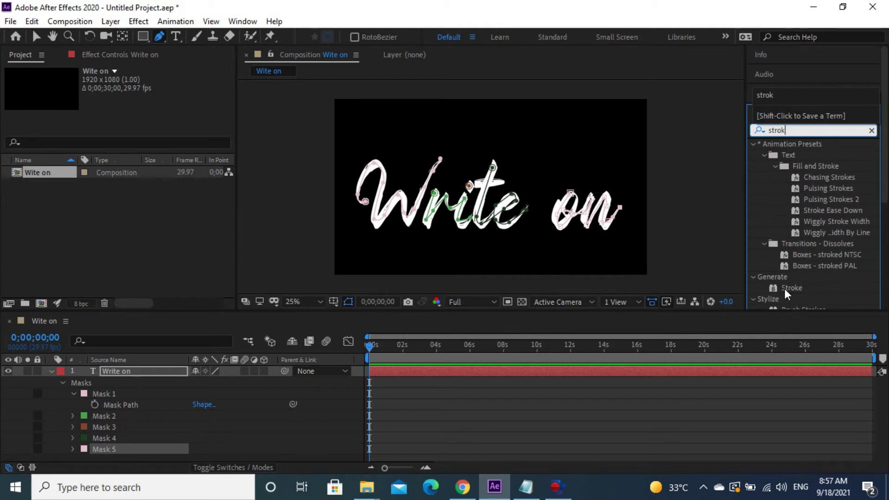
left_click_drag(787, 287, 135, 373)
key("v")
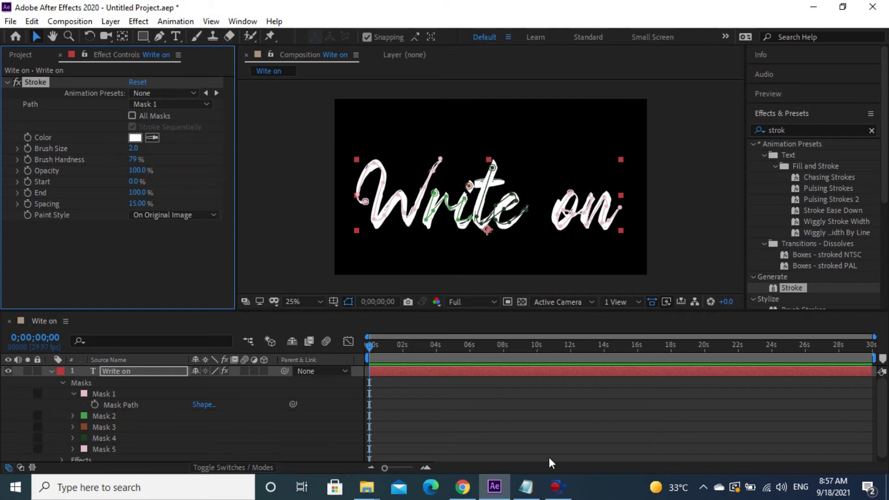
left_click(133, 115)
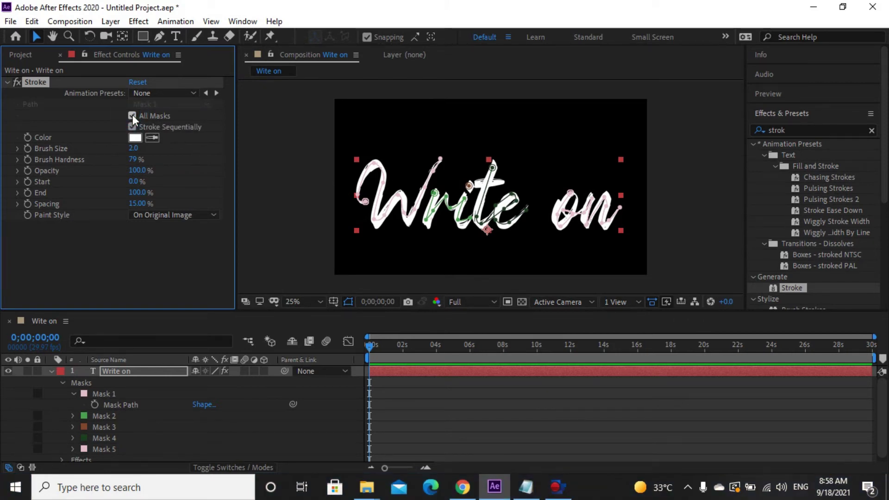
left_click(143, 216)
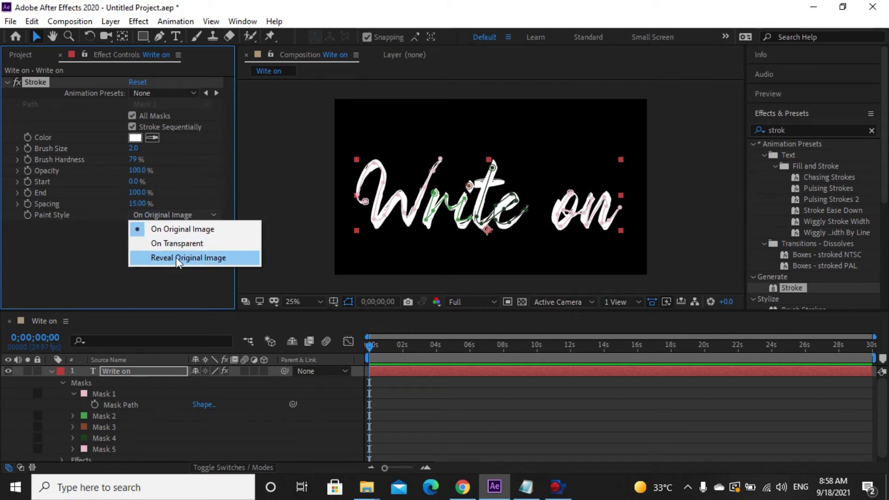
- Set Stroke Paint Style to Reveal Original Image and Brush Size to 100.0, then test the End value
left_click(193, 260)
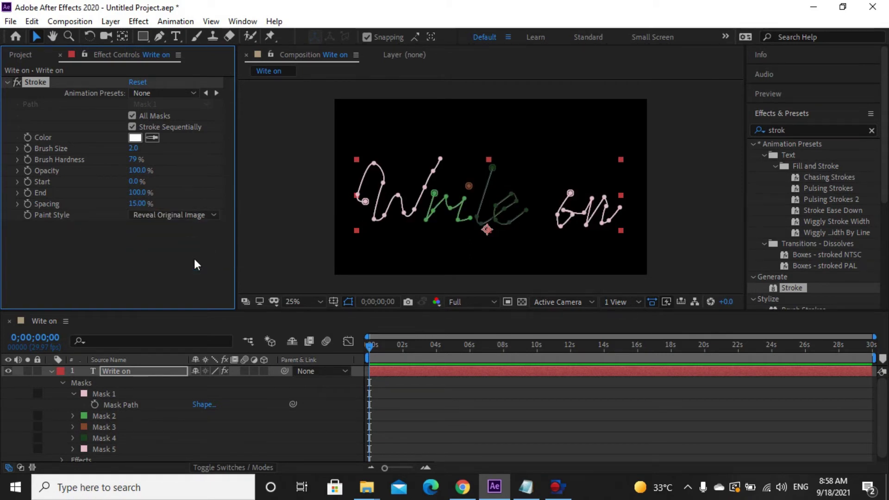
left_click_drag(132, 150, 148, 153)
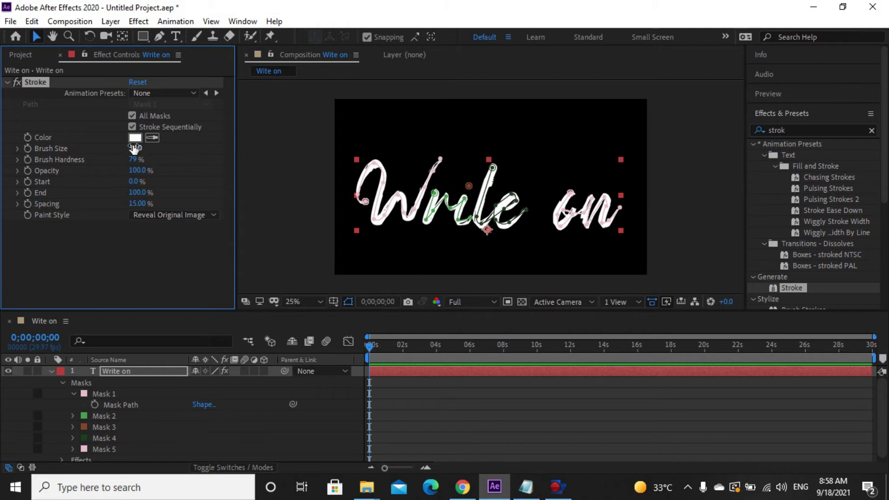
left_click_drag(135, 148, 138, 147)
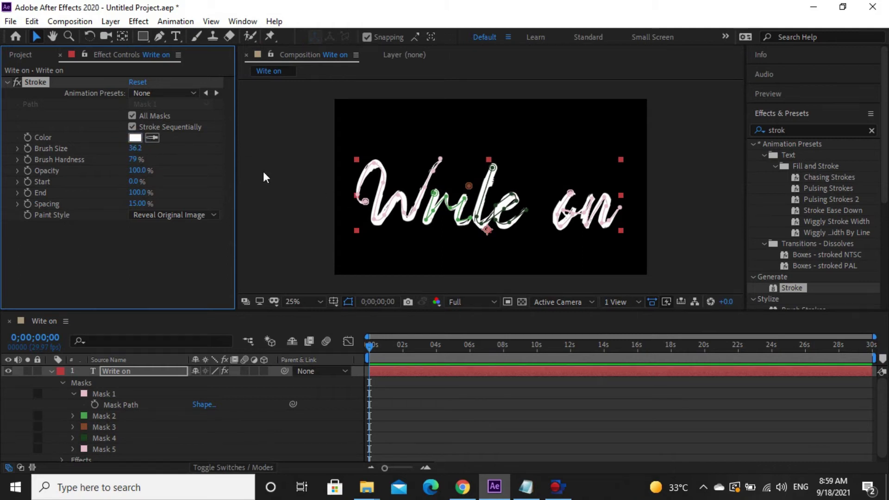
left_click_drag(135, 148, 145, 147)
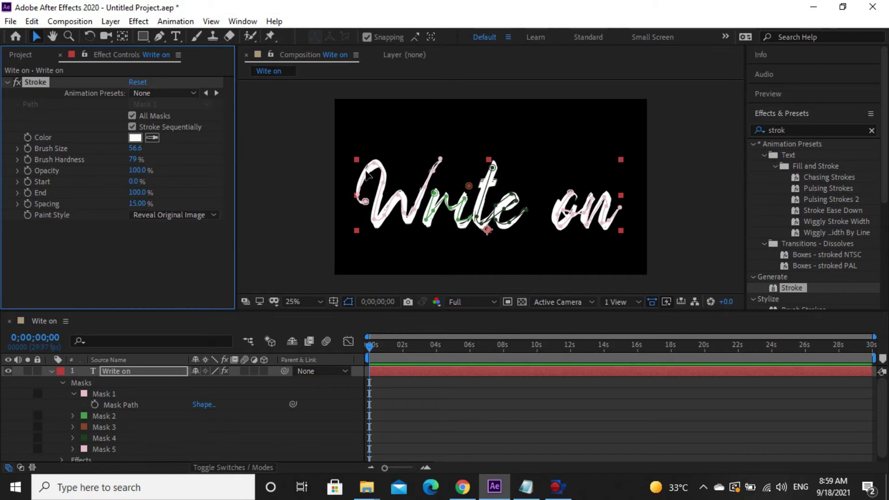
left_click_drag(135, 148, 154, 148)
left_click_drag(137, 195, 73, 194)
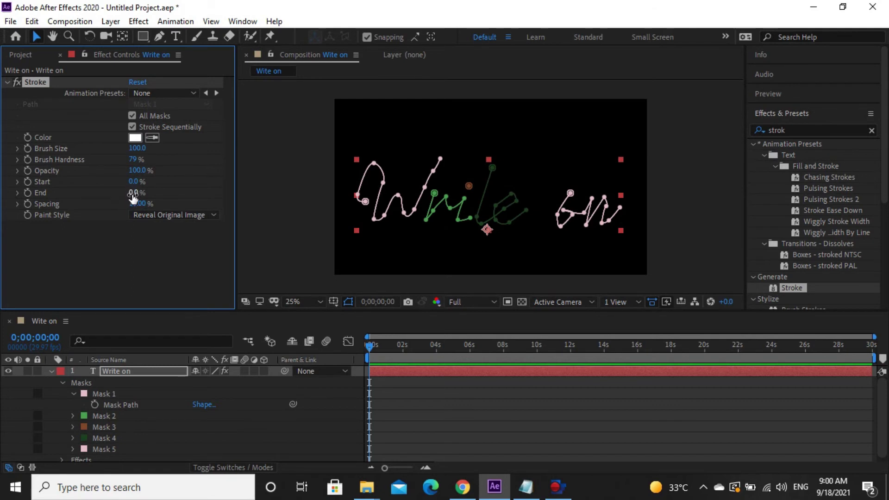
left_click_drag(133, 195, 208, 190)
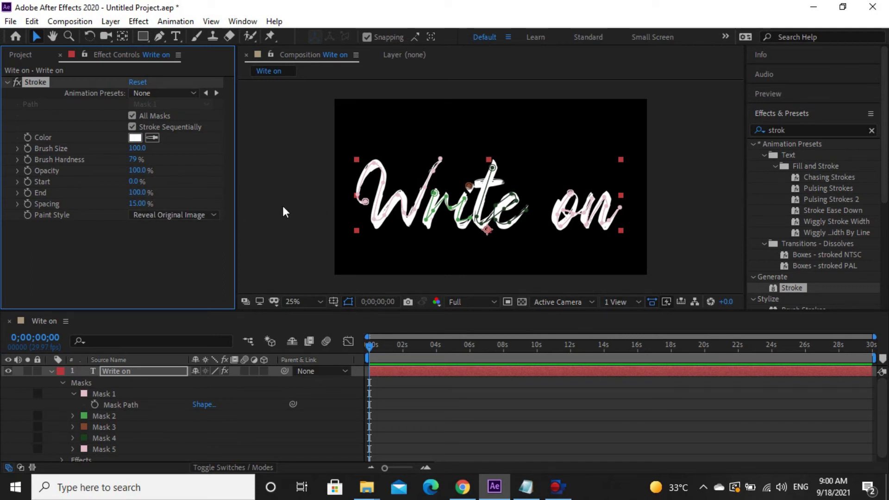
- Keyframe Stroke End from 0% at 0s to 100% at about 4 seconds, then preview
left_click(139, 192)
left_click_drag(139, 192, 50, 201)
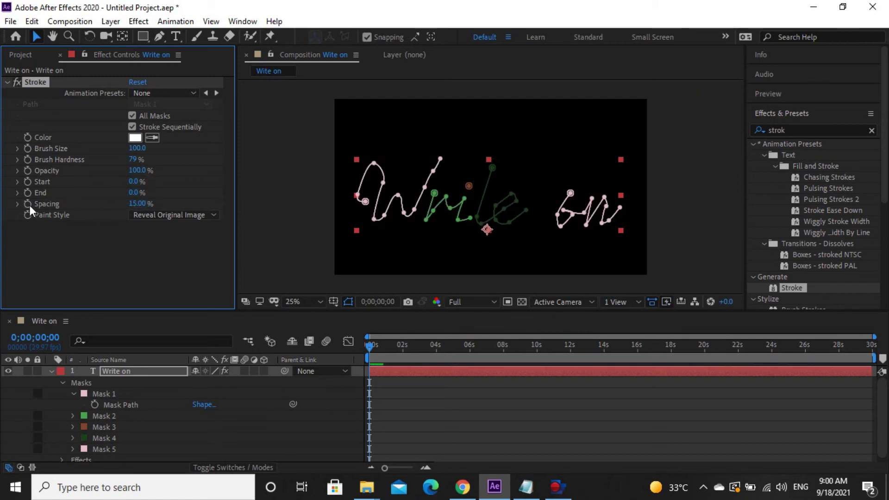
left_click_drag(368, 349, 436, 356)
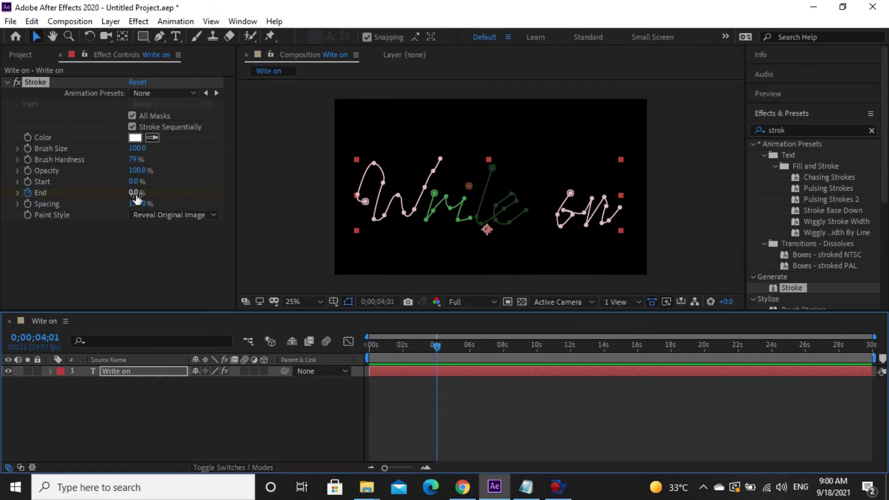
type("100")
key("Return")
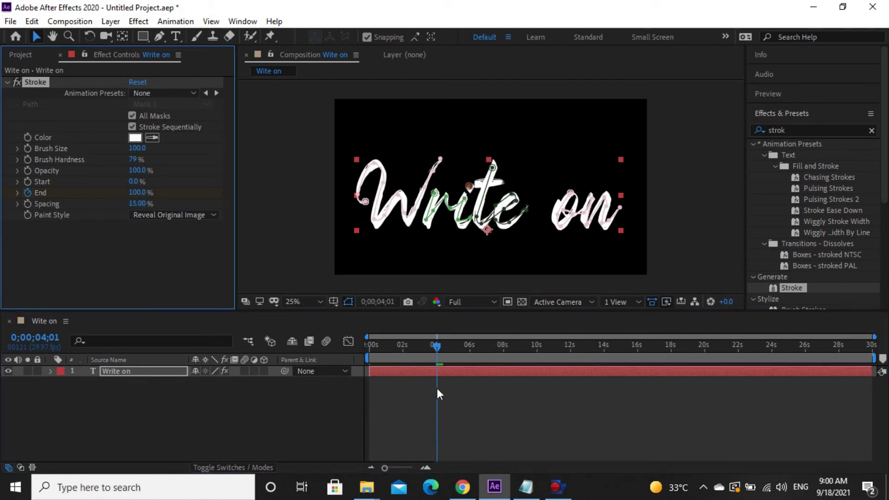
left_click(394, 264)
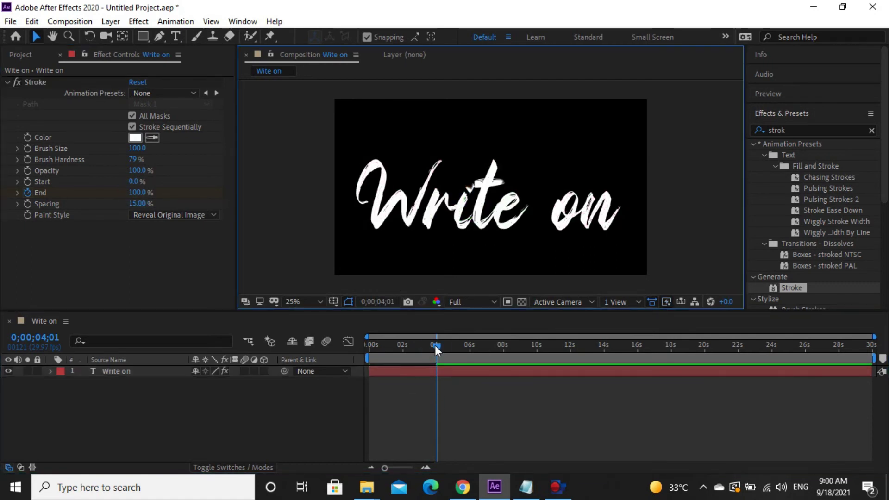
left_click_drag(435, 348, 365, 357)
key("space")
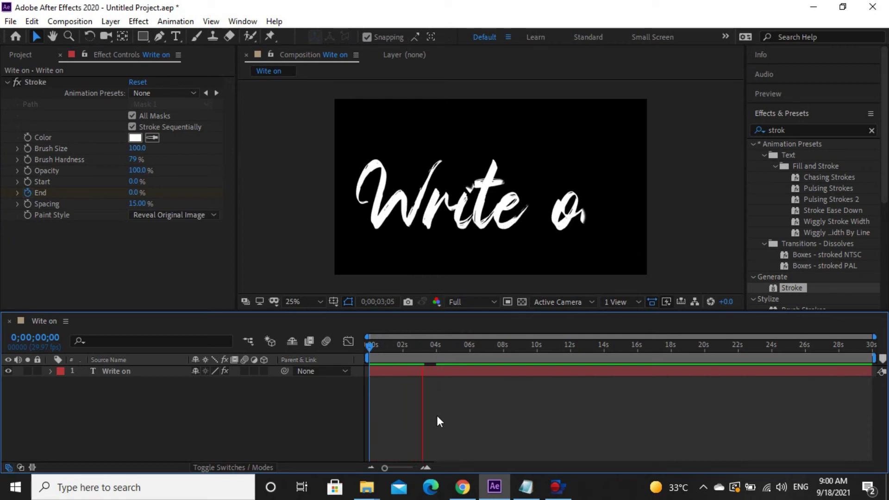
- Enter a Stroke Brush Size of 29 and replay the write-on preview
key("space")
left_click_drag(137, 148, 106, 153)
left_click(135, 148)
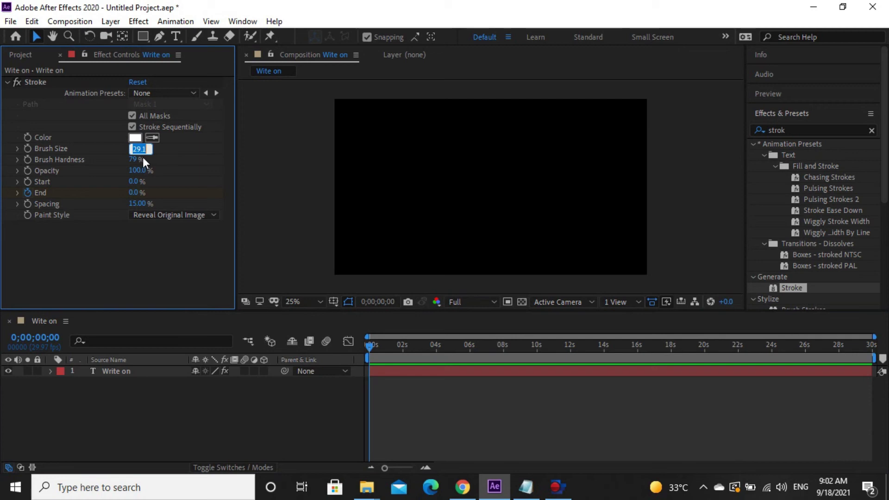
type("29")
key("Return")
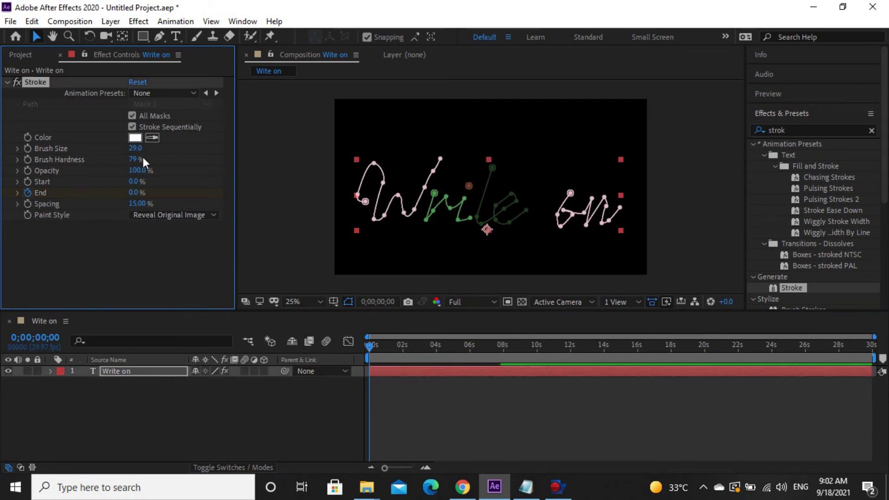
left_click(410, 262)
left_click(368, 344)
key("space")
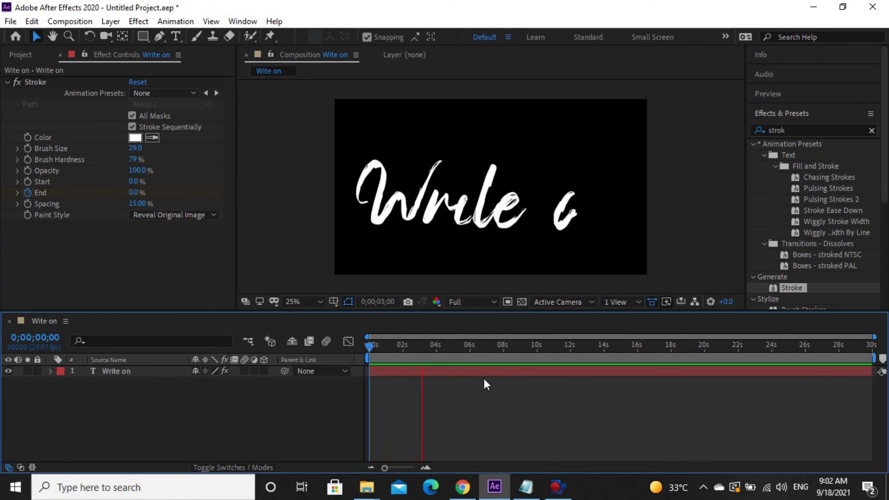
key("space")
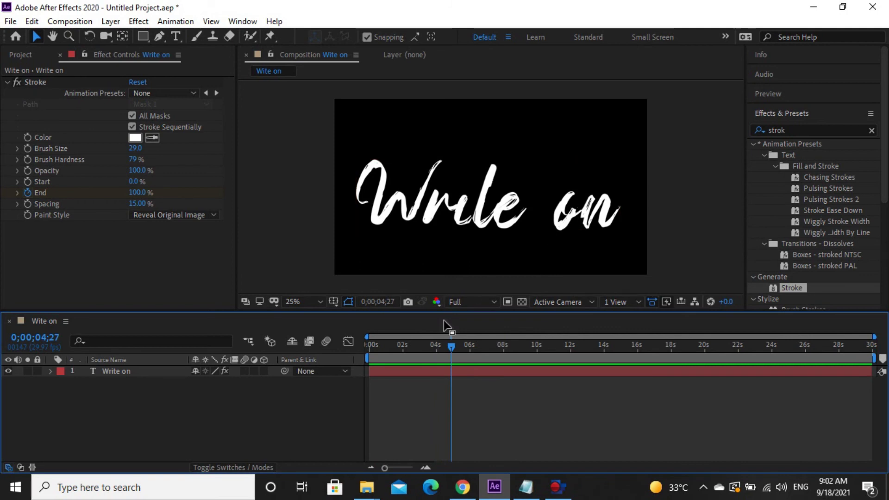
- Drag the 'on' mask segment to follow the o more closely, then preview from the start
left_click(137, 374)
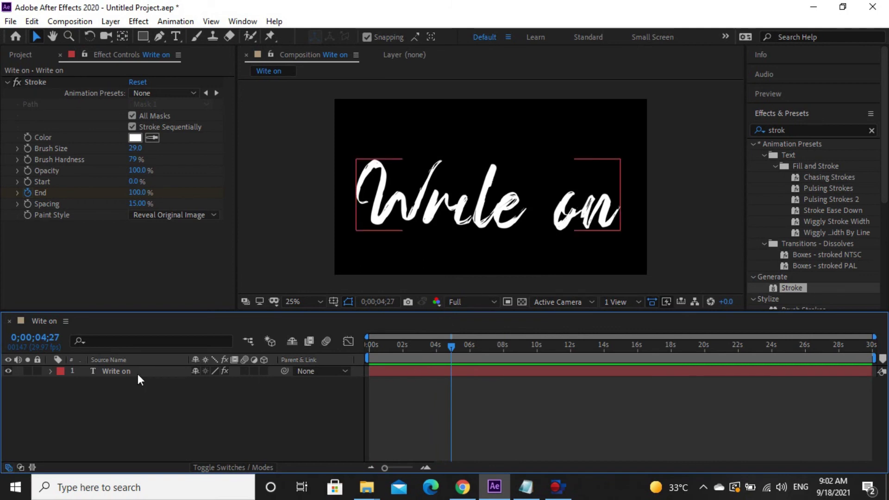
key("m")
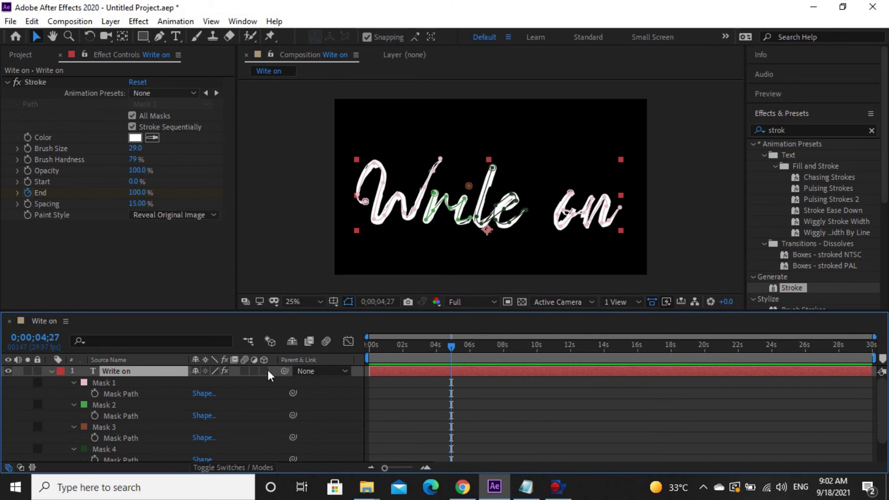
left_click(591, 219)
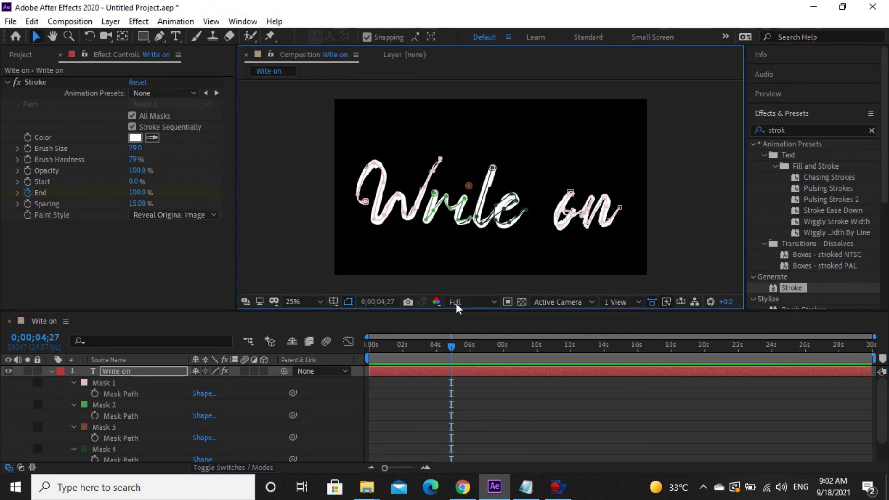
scroll(195, 413, "down", 1)
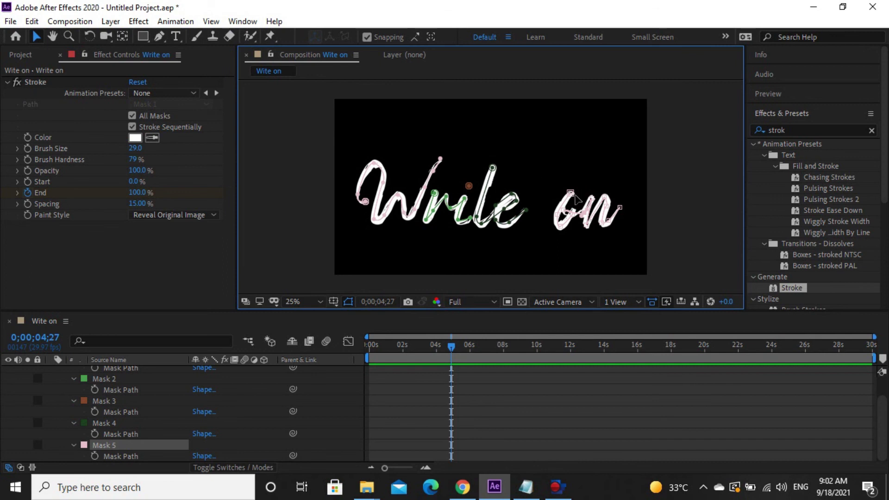
mouse_move(571, 195)
left_mouse_down()
mouse_move(572, 209)
mouse_move(588, 185)
left_mouse_up()
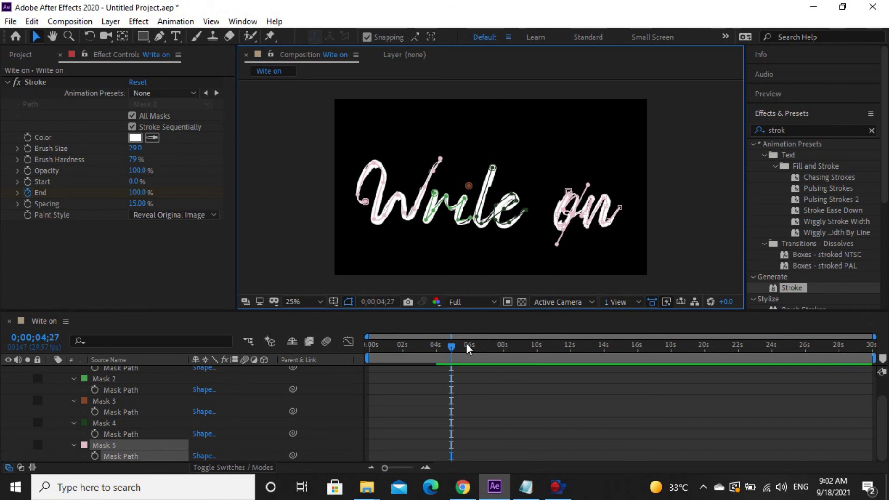
left_click_drag(451, 347, 363, 357)
left_click(377, 254)
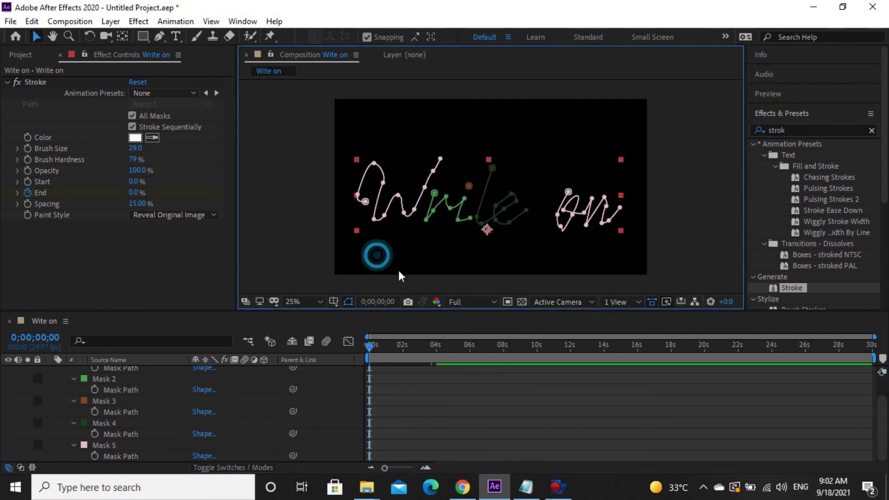
key("space")
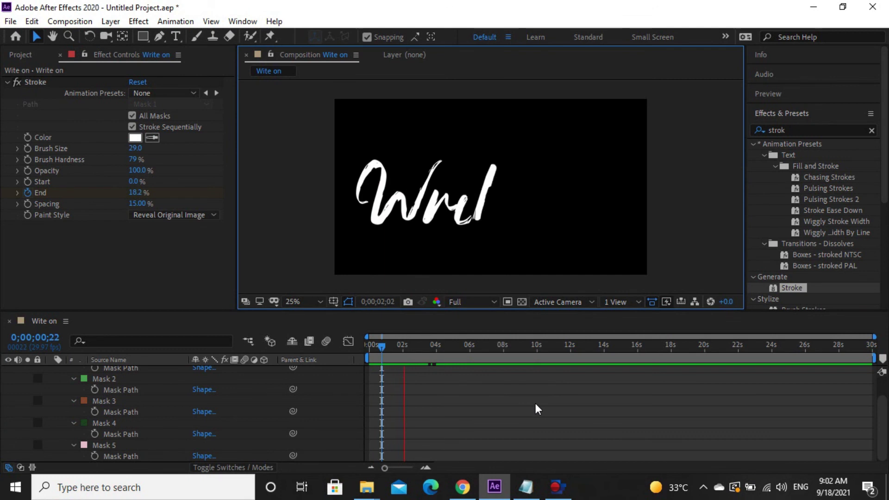
key("space")
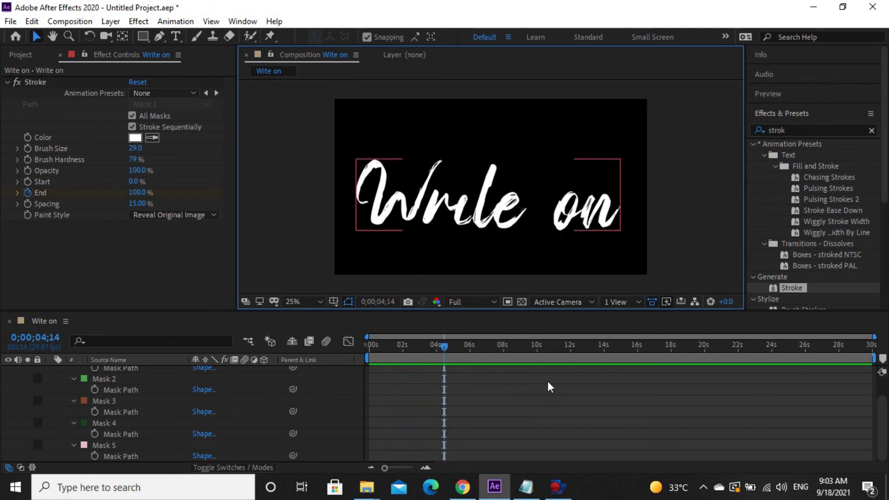
key("space")
key("space")
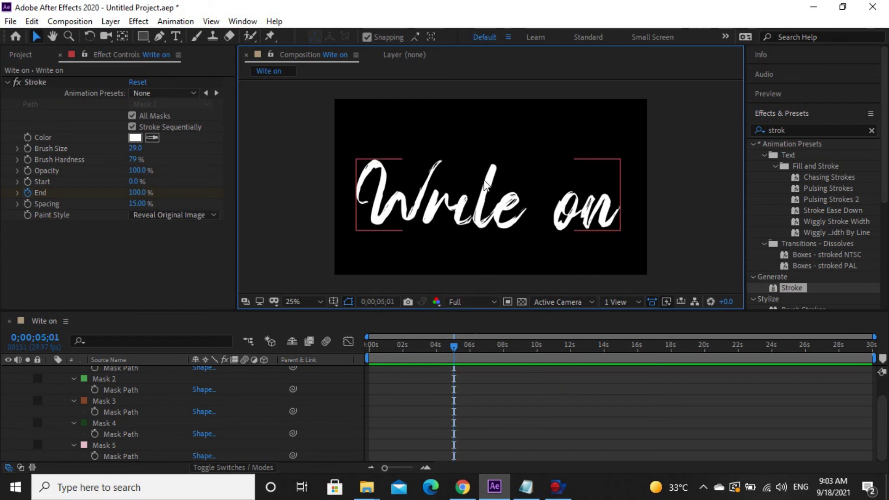
- Draw a new pen mask across the t crossbar on the Write on layer
left_click(490, 206)
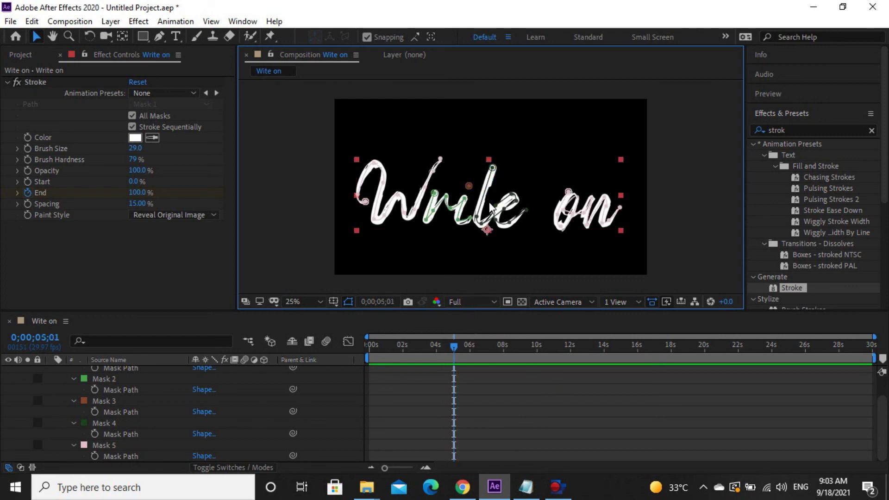
left_click(167, 391)
key("g")
left_click(503, 180)
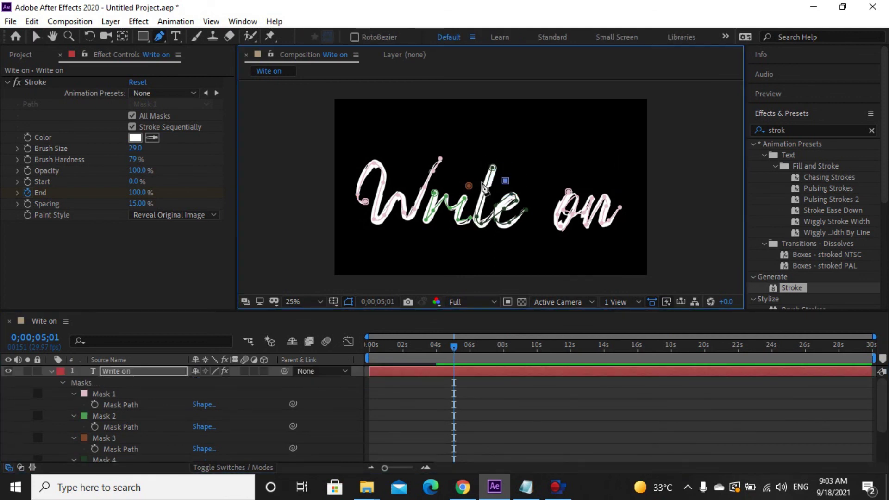
- Return the time indicator to the start and preview the complete write-on animation
mouse_move(453, 346)
left_mouse_down()
mouse_move(384, 347)
mouse_move(445, 340)
mouse_move(351, 366)
left_mouse_up()
key("v")
key("space")
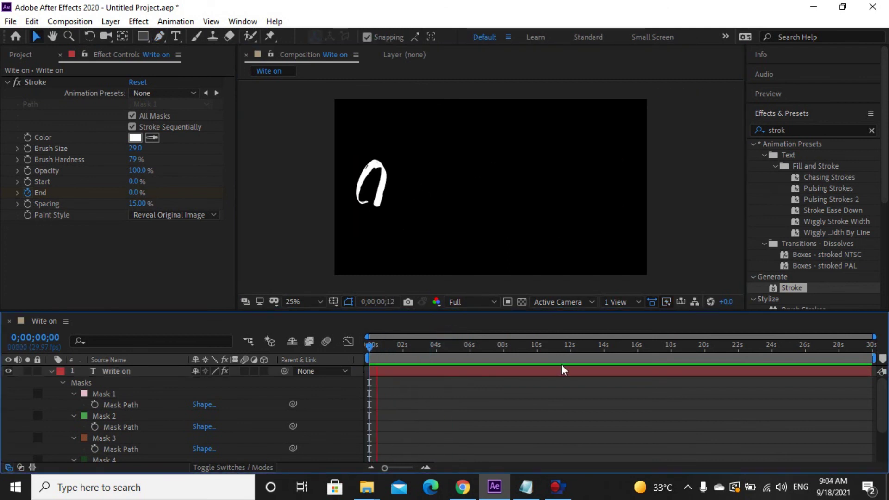